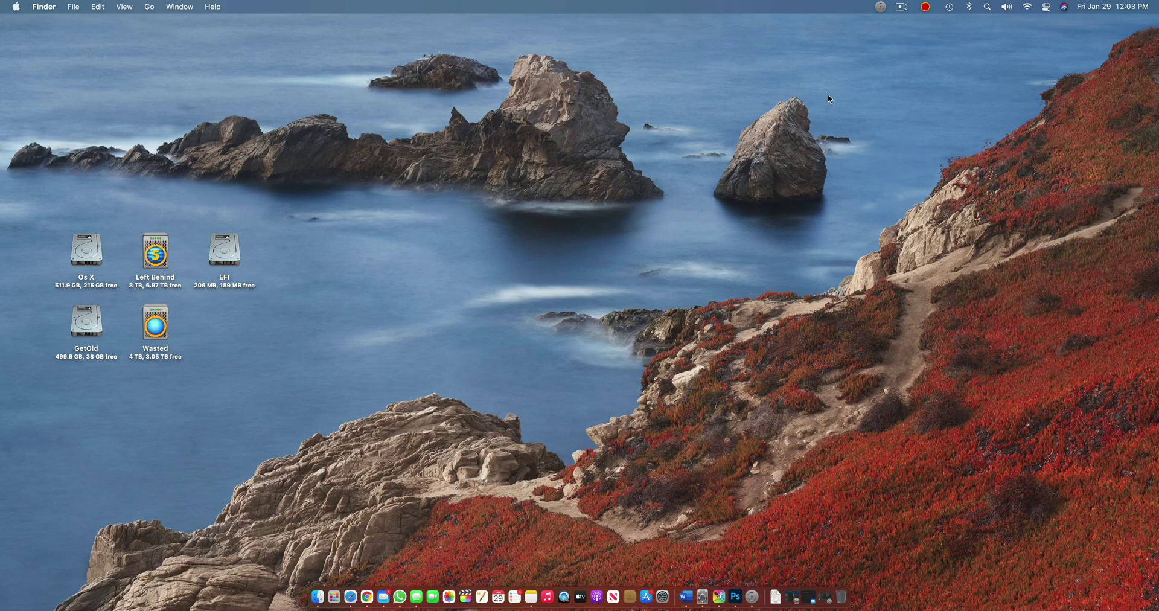
- Check the available Wi-Fi networks in the menu-bar Wi-Fi list
click(1027, 8)
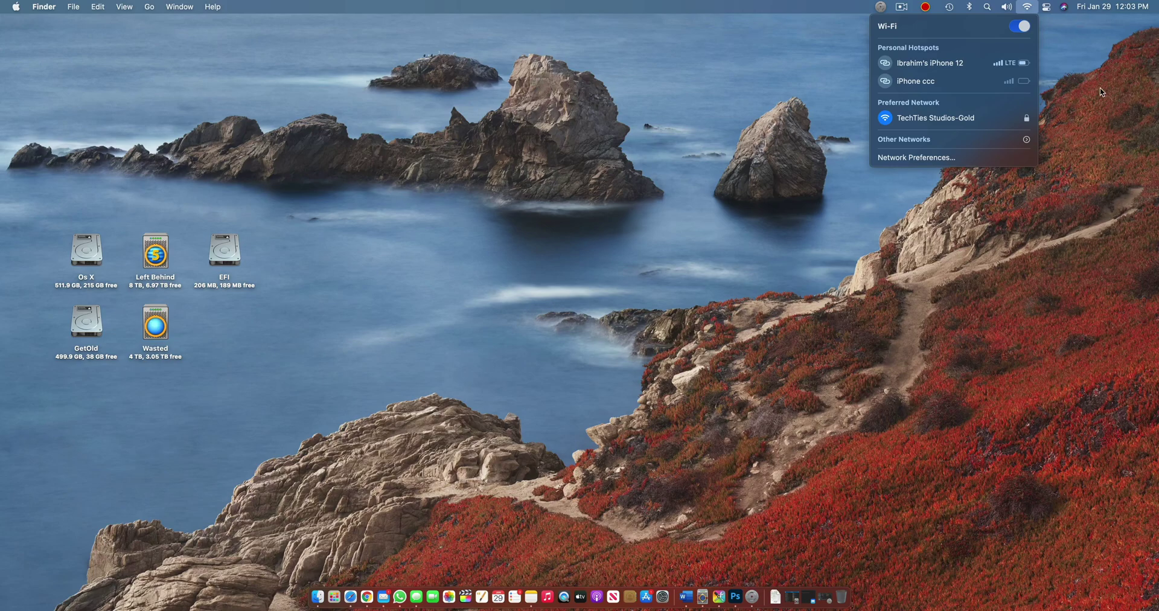
click(1101, 89)
click(1029, 8)
click(682, 607)
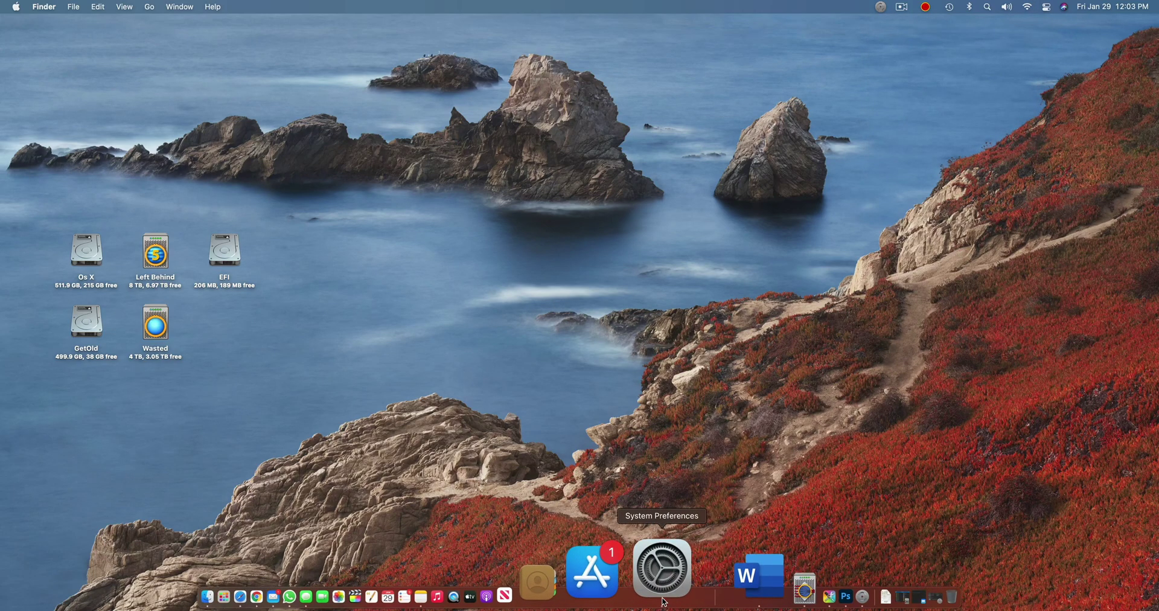
- Open System Preferences' Network pane, centre it, and recheck the Wi-Fi list
click(661, 596)
click(137, 438)
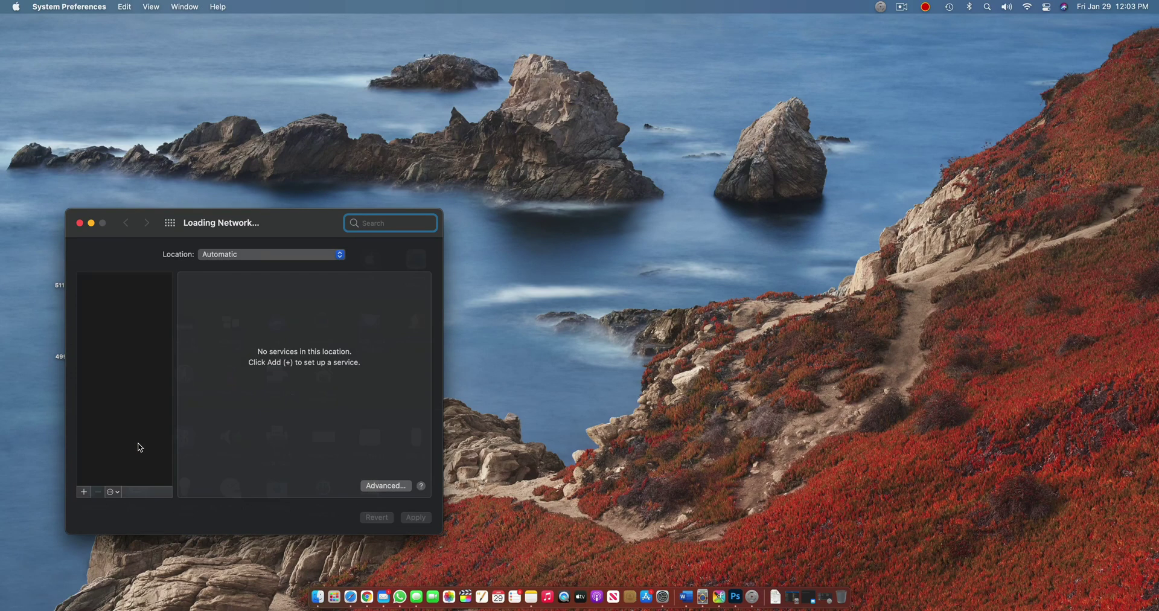
drag(249, 234, 557, 150)
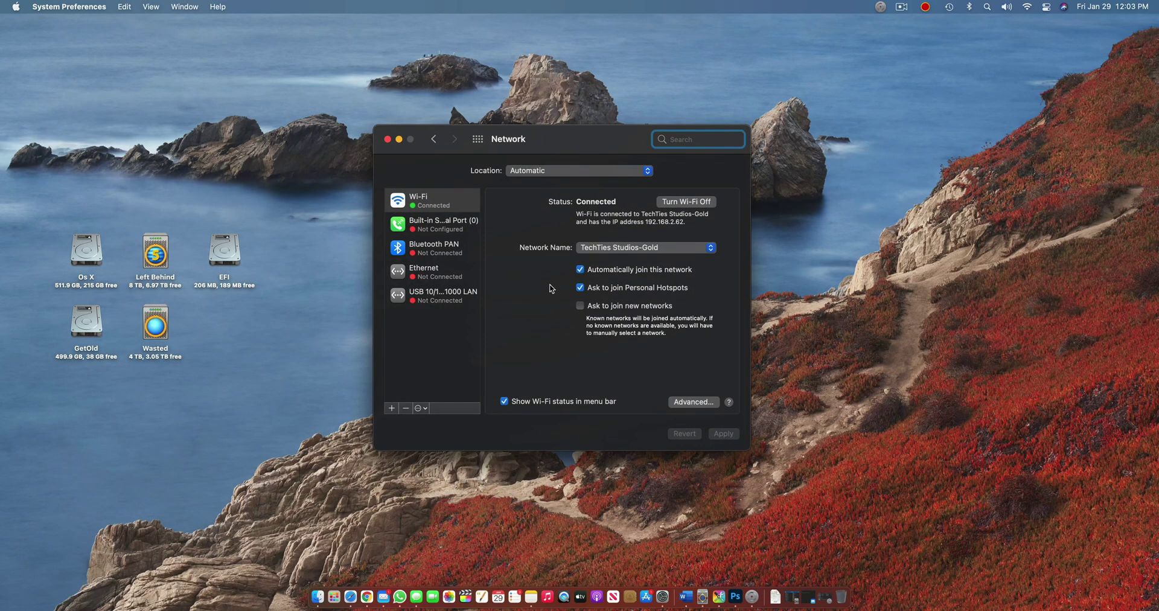
click(1027, 7)
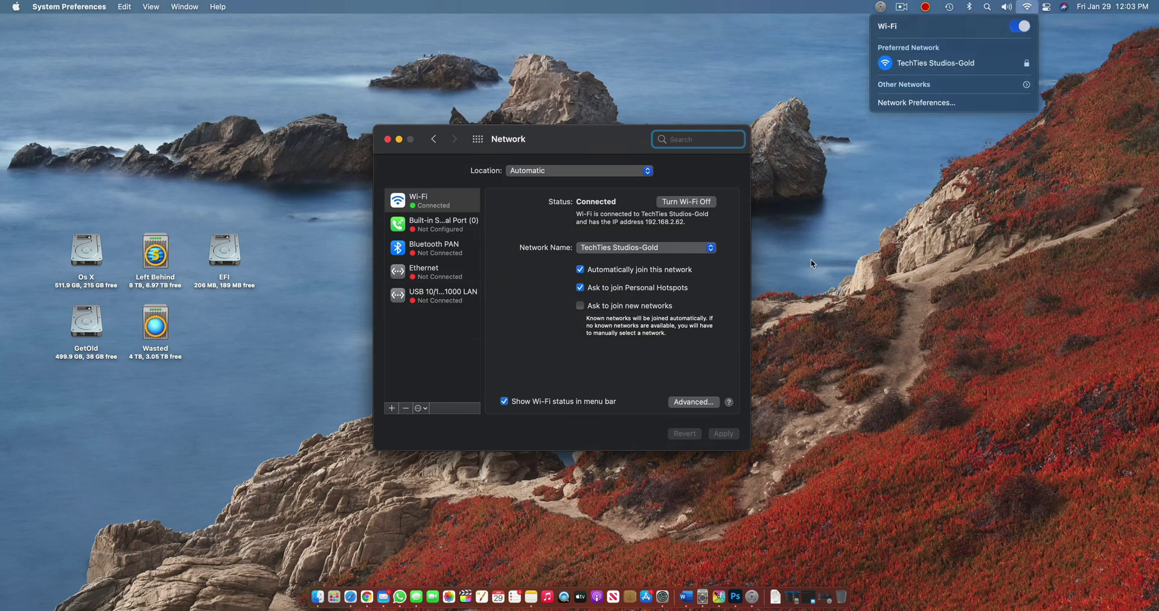
click(518, 274)
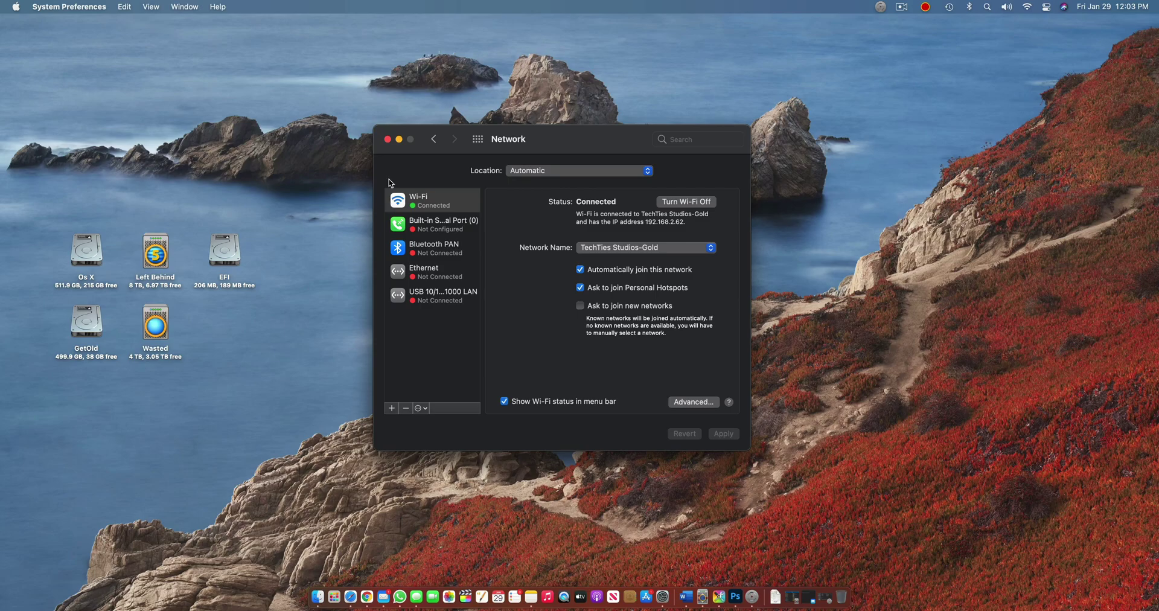
- Close Network, open config.plist in OpenCore Configurator, and toggle the DisableIoMapper kernel quirk
click(388, 139)
click(733, 572)
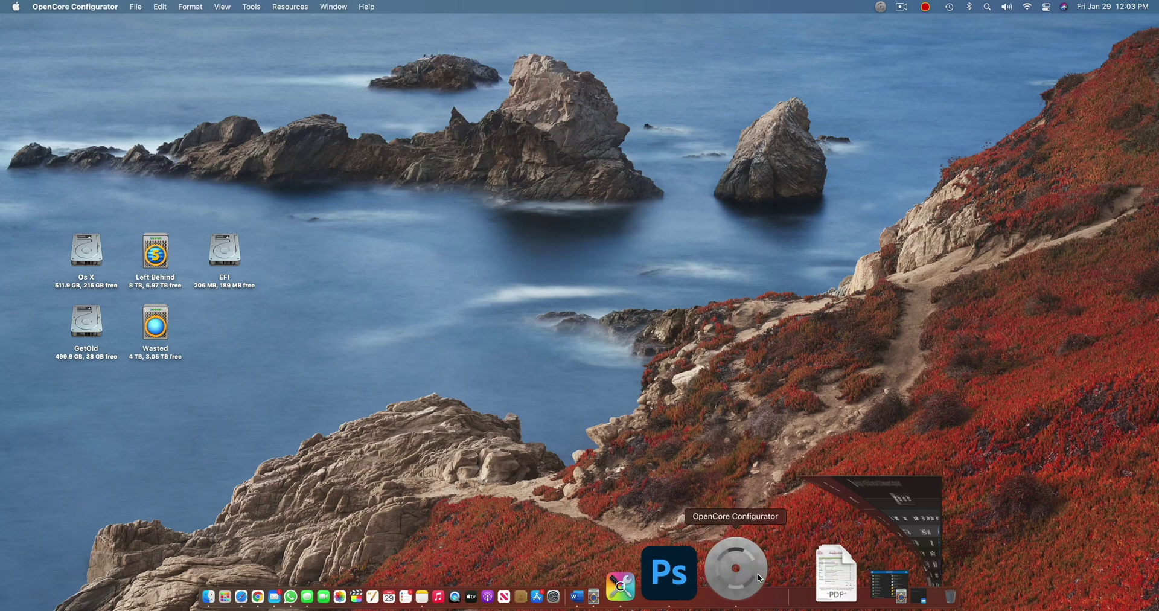
drag(756, 202, 781, 98)
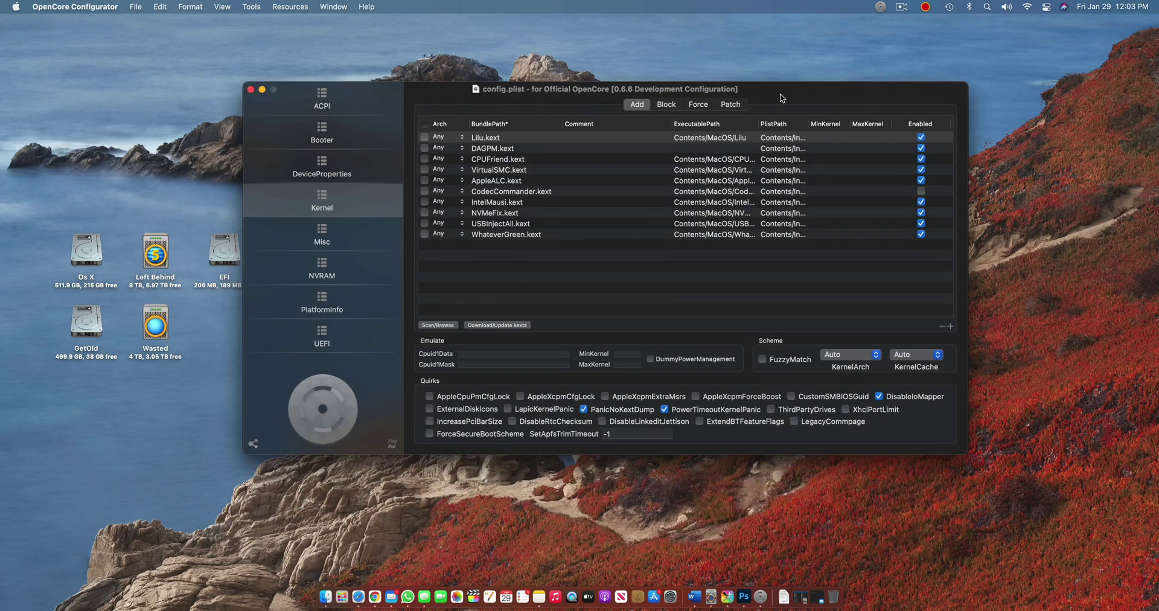
click(898, 403)
- Close the configuration window and check the Wi-Fi network list
click(256, 91)
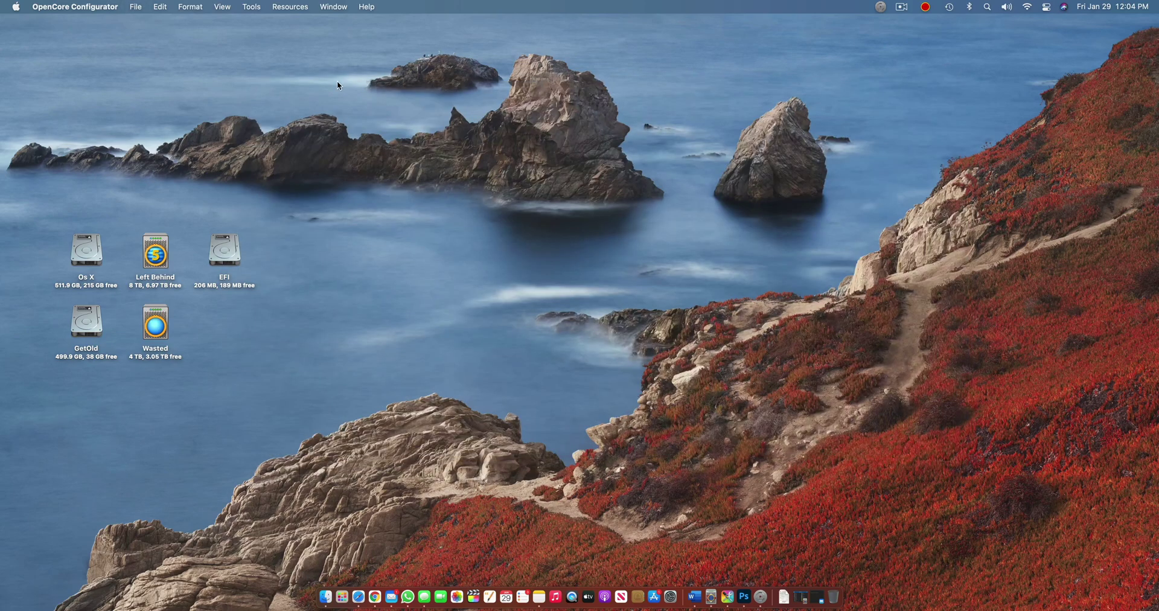
click(1027, 6)
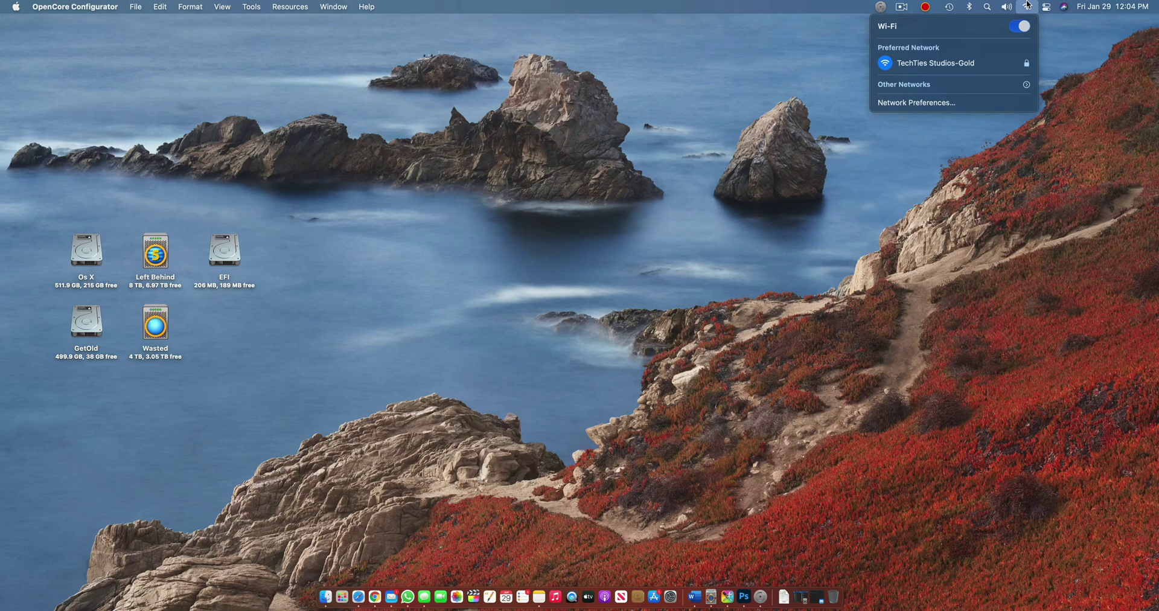
click(1027, 4)
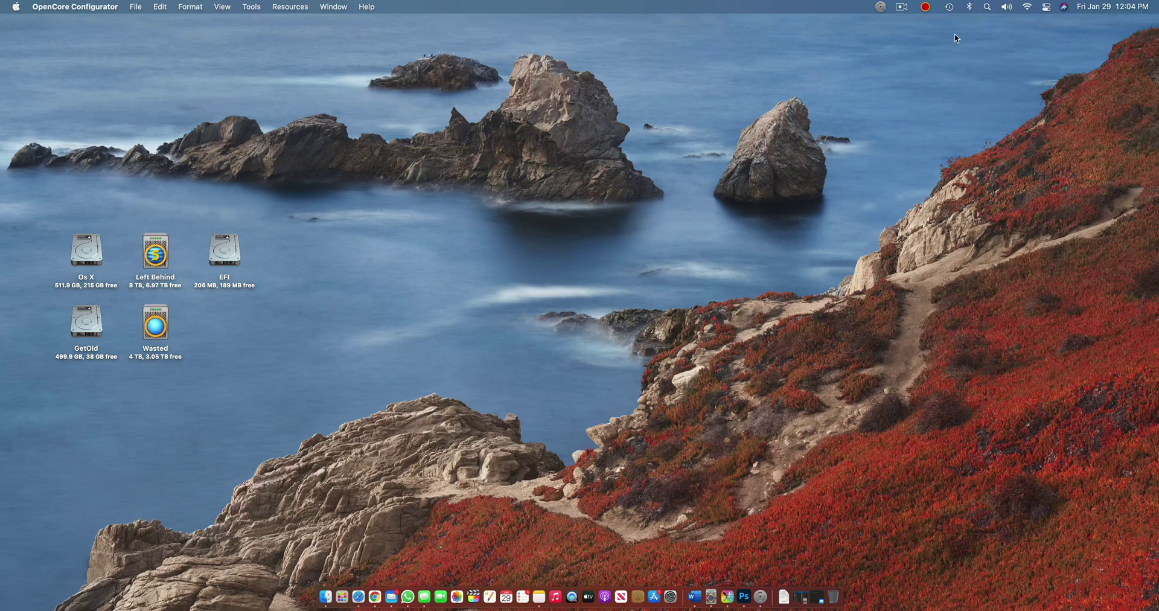
- Go through the menu-bar items and confirm Wi-Fi reports off after the restart
click(906, 7)
click(831, 70)
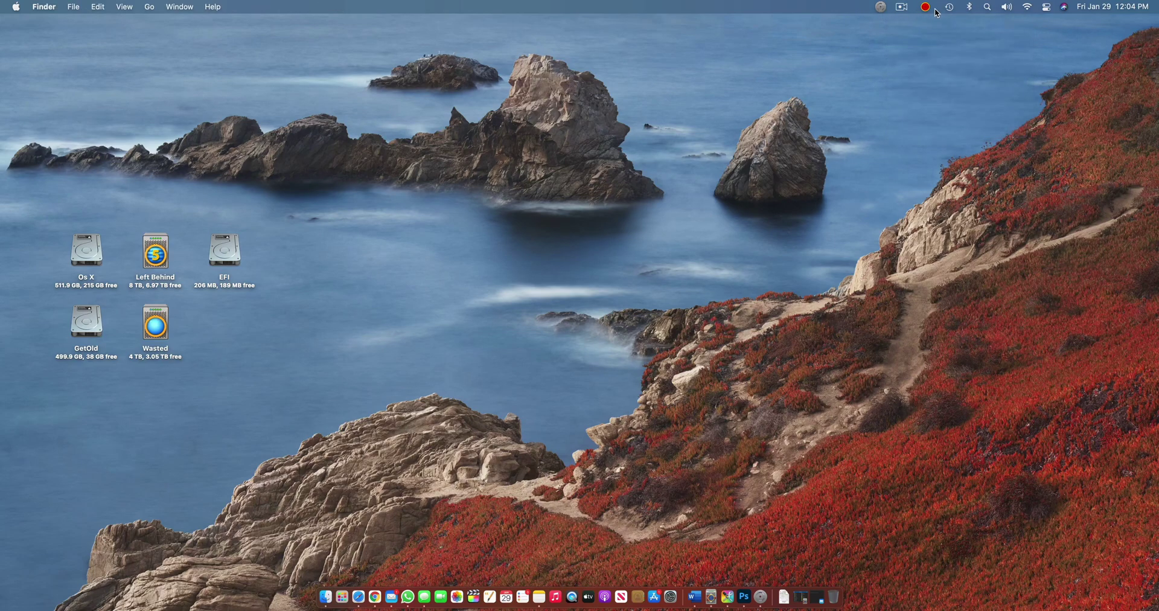
click(920, 5)
mouse_move(901, 8)
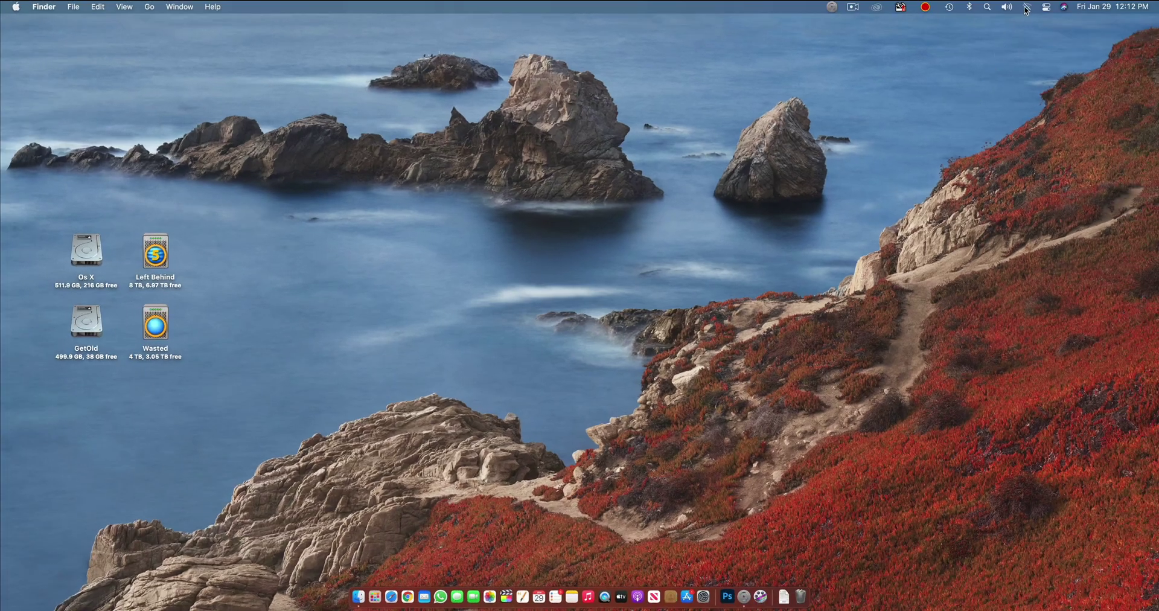
click(1025, 8)
- Open Network Preferences and confirm Ethernet and USB 10/100/1000 LAN both show Cable Unplugged
click(988, 44)
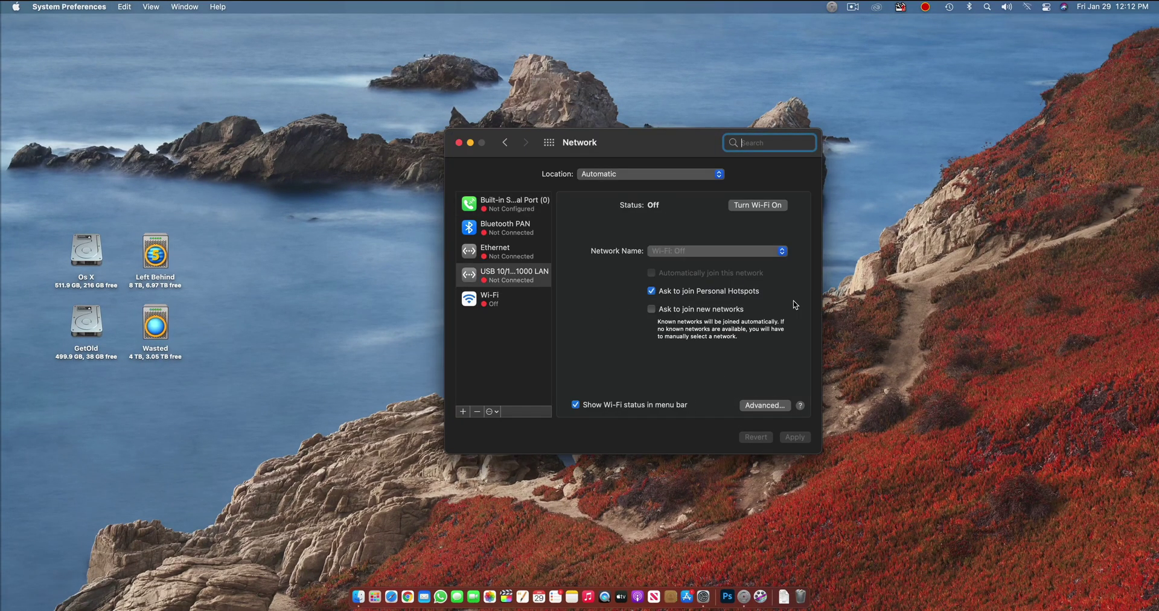
click(516, 256)
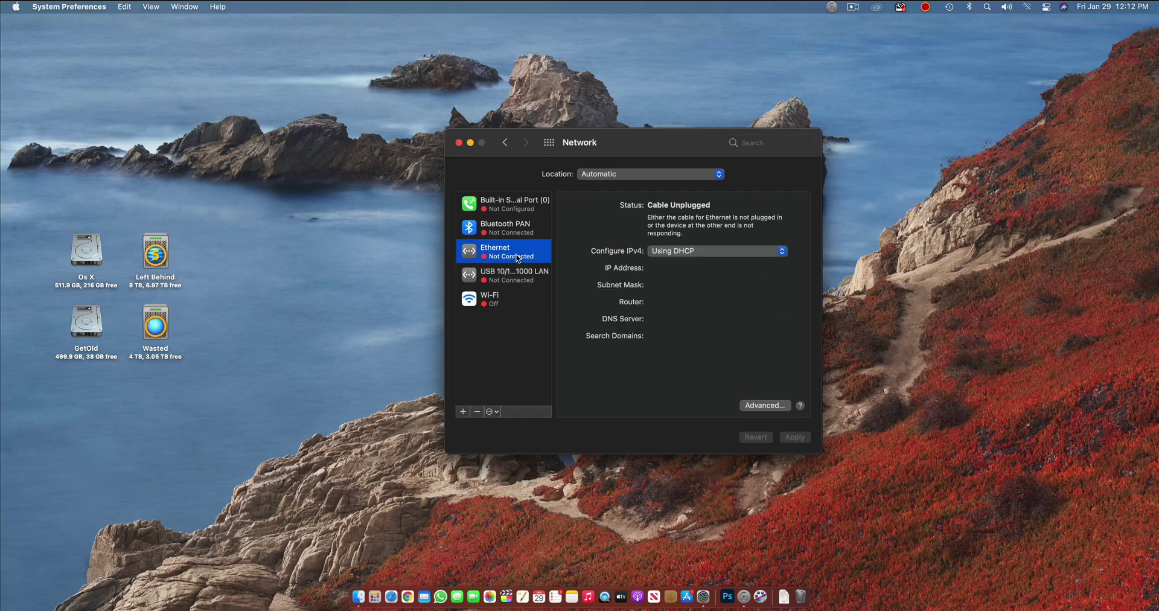
drag(589, 136, 388, 118)
click(330, 260)
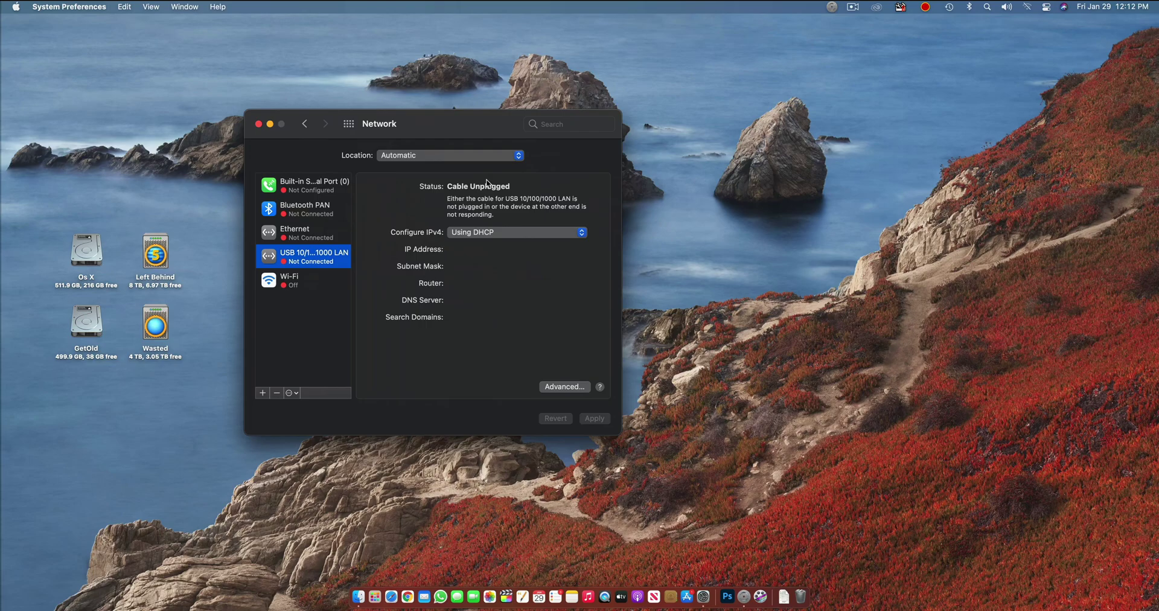
drag(486, 127, 641, 176)
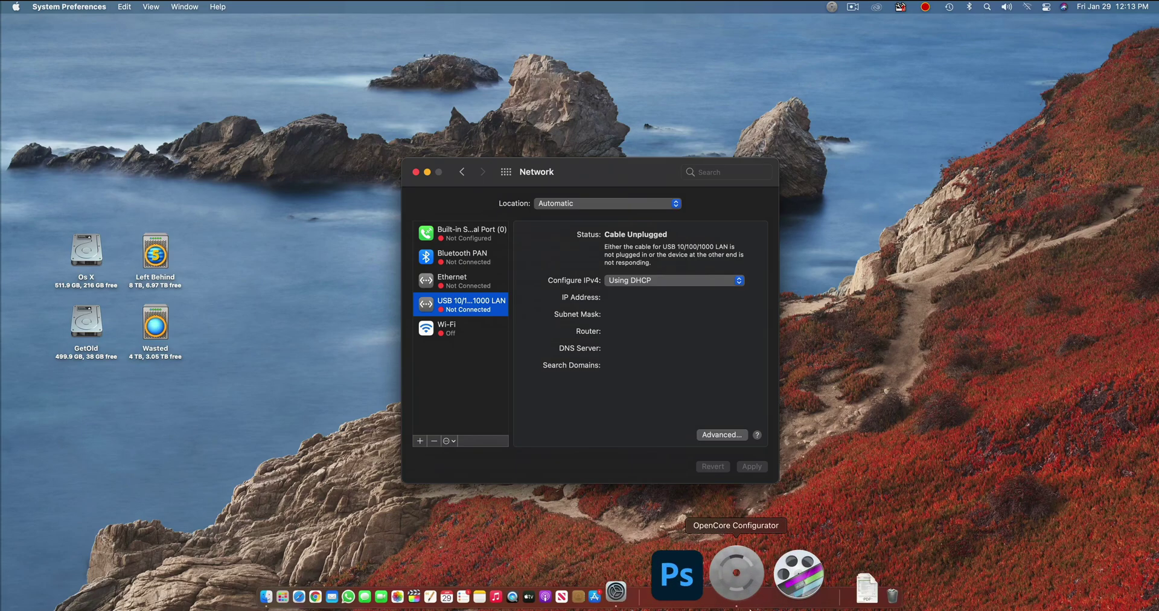
- Bring up OpenCore Configurator beside the Network pane and recheck Ethernet status
click(747, 581)
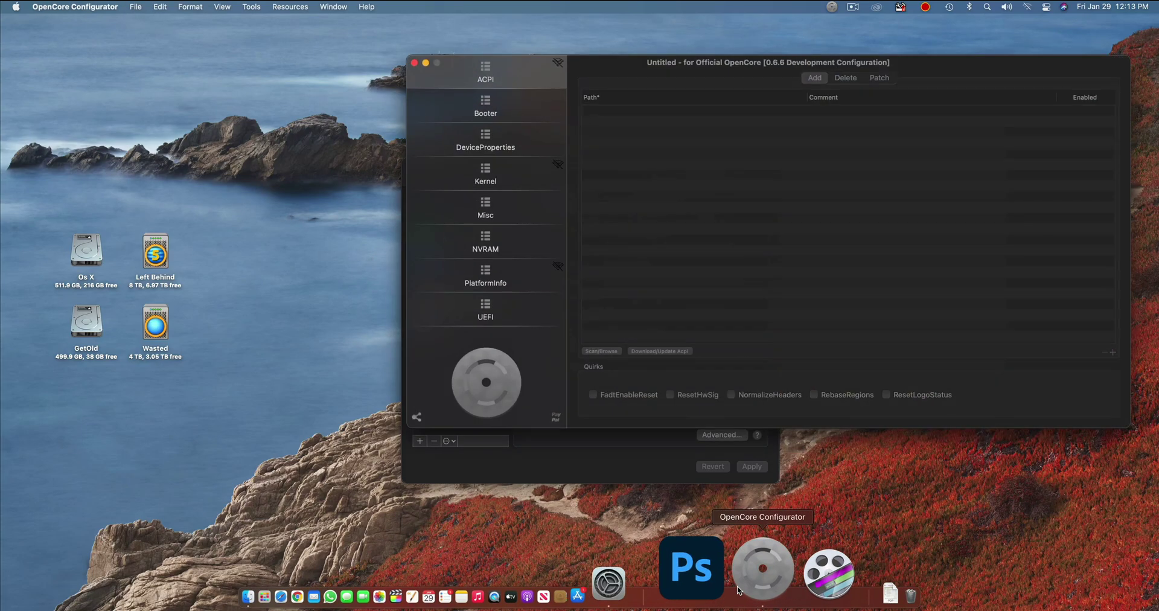
drag(628, 75, 376, 76)
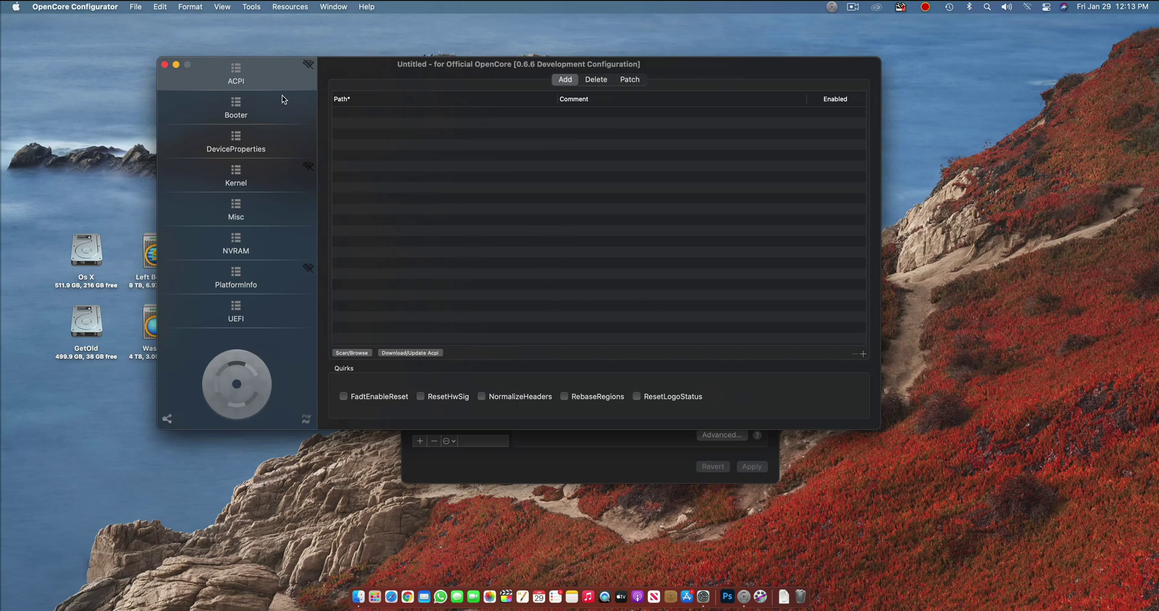
drag(335, 64, 415, 209)
drag(543, 172, 569, 108)
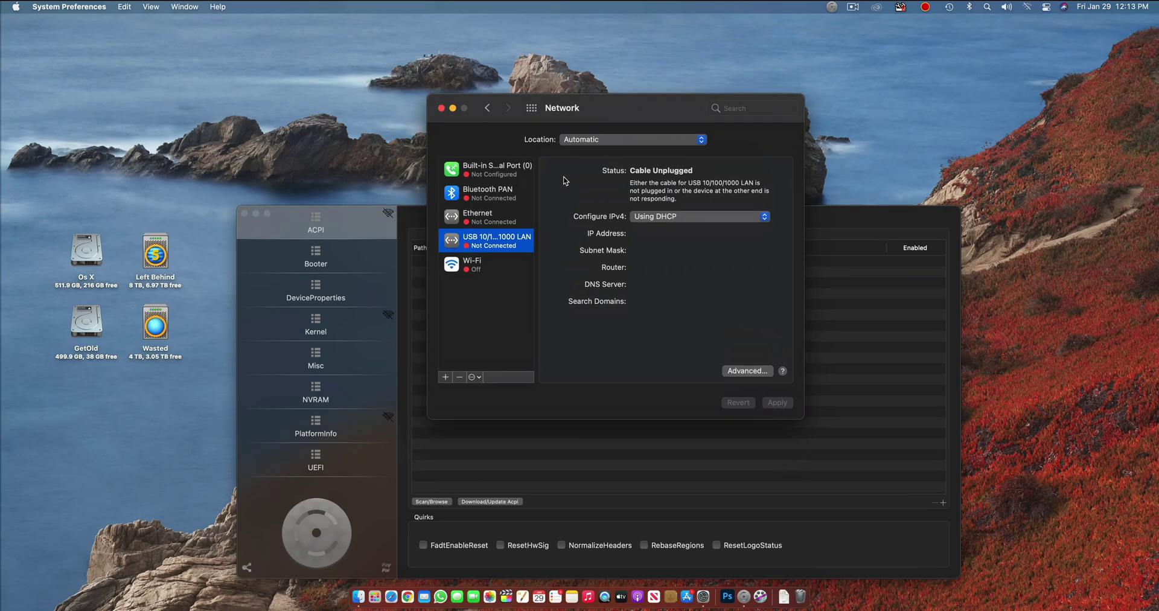
click(517, 212)
drag(871, 226, 862, 132)
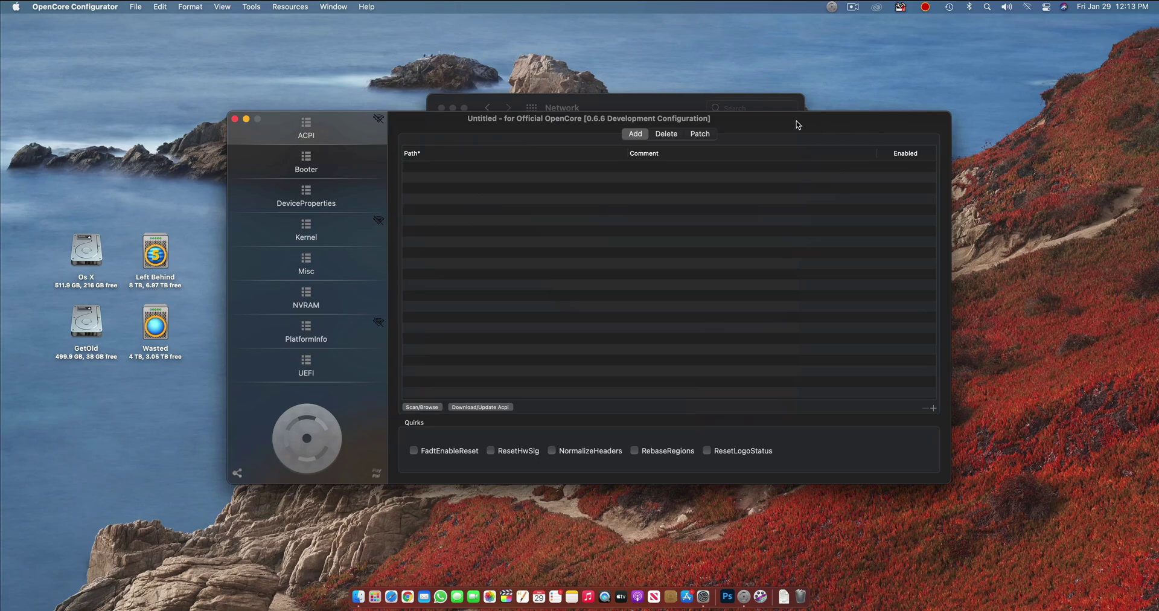
mouse_move(797, 121)
mouse_down()
mouse_move(777, 237)
mouse_move(787, 135)
mouse_up()
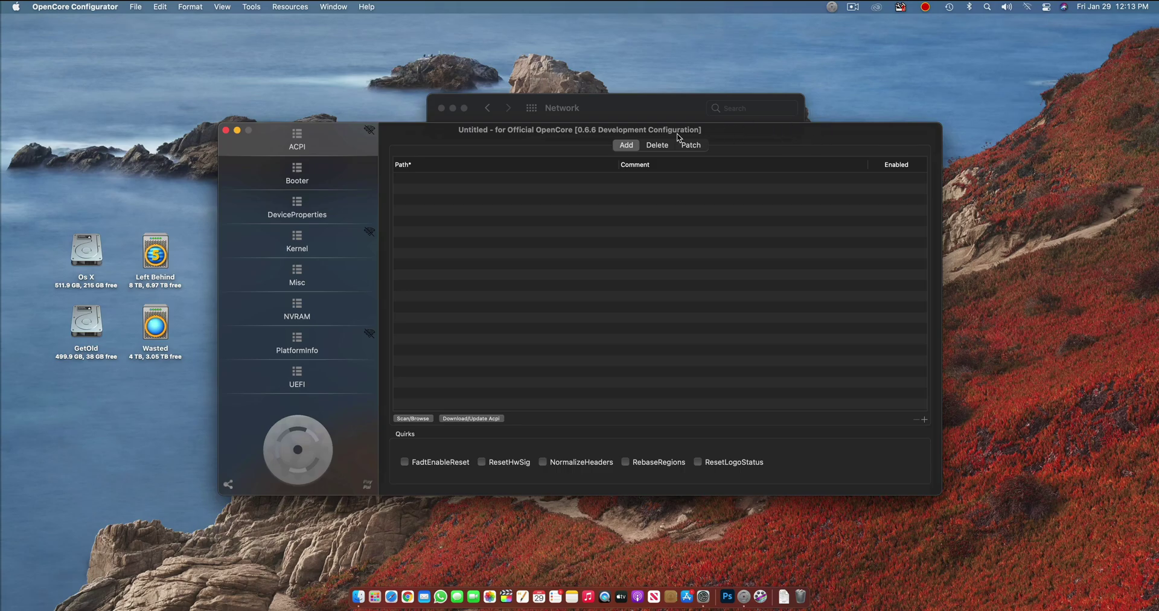
- Browse the configurator's templates menu, then view the Wi-Fi status in Network
click(302, 5)
mouse_move(266, 14)
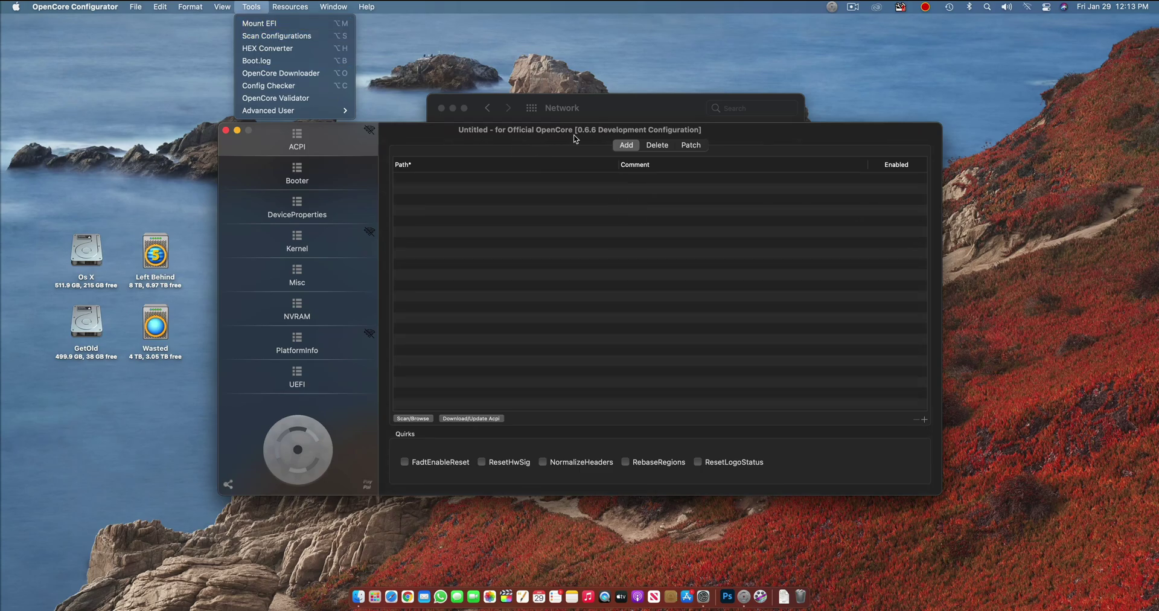
drag(577, 135, 609, 172)
click(628, 118)
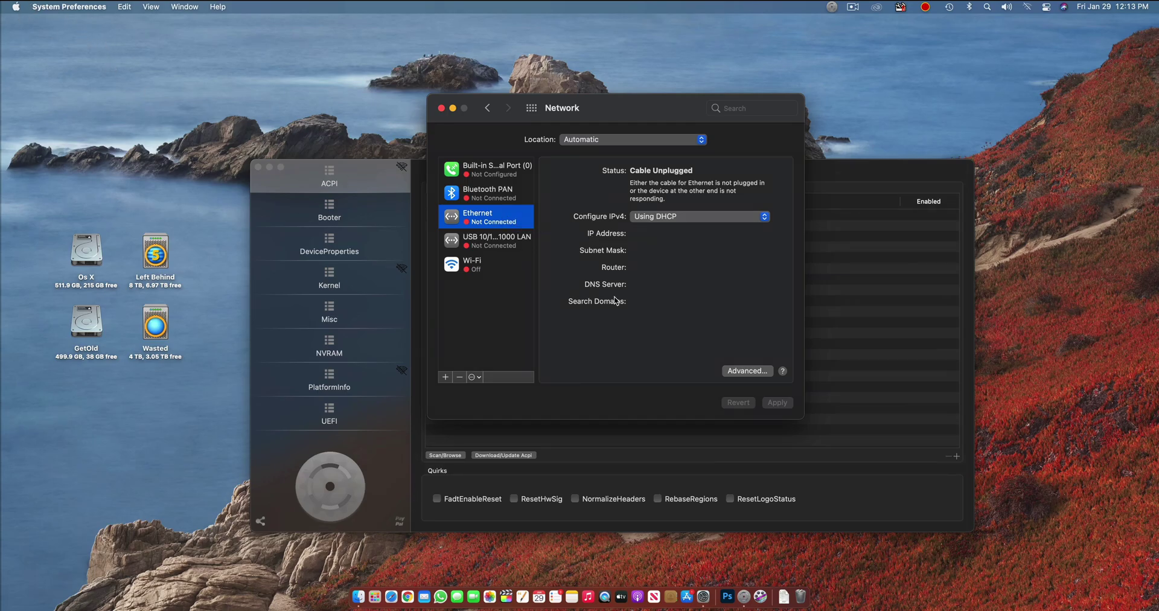
click(522, 273)
- Show the untitled 0.6.6 configuration's Kernel section with DisableIoMapper ticked
click(359, 181)
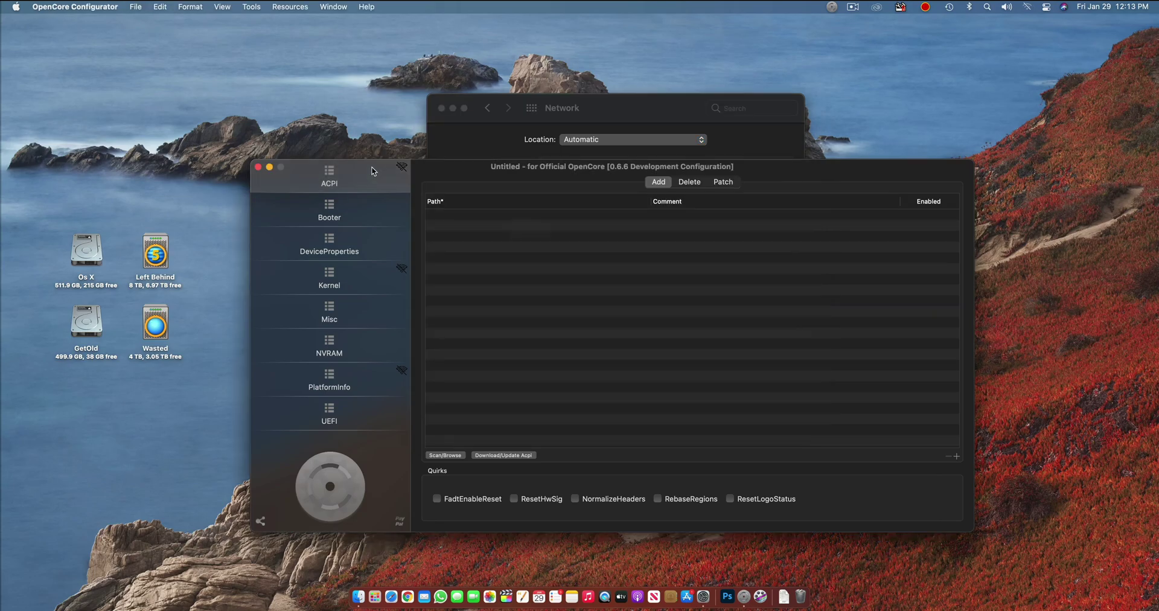
drag(837, 176, 839, 154)
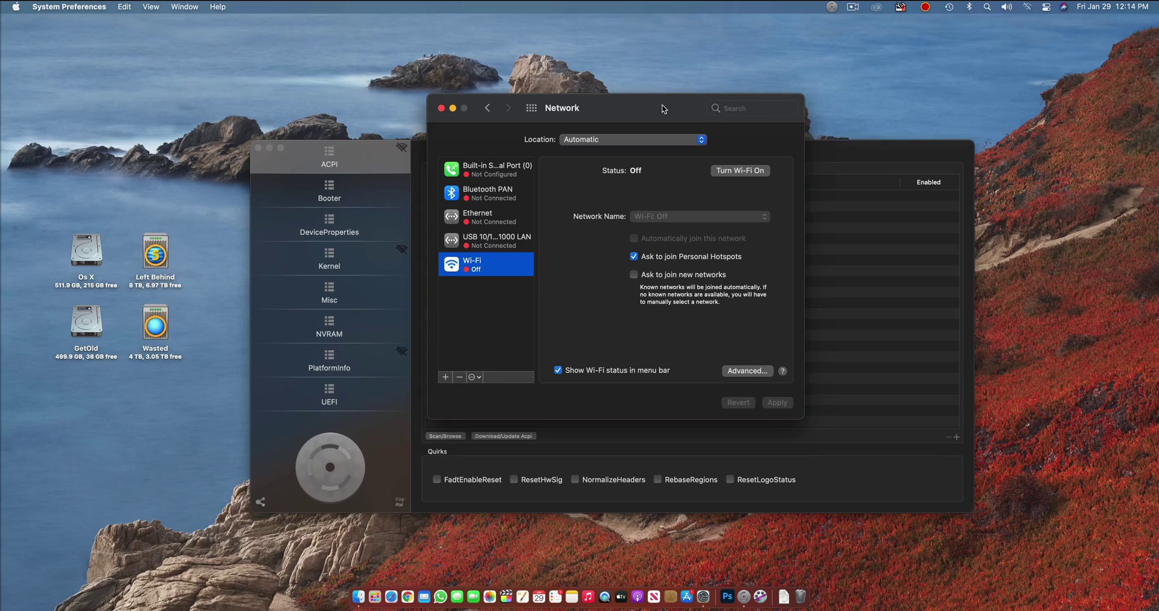
click(412, 306)
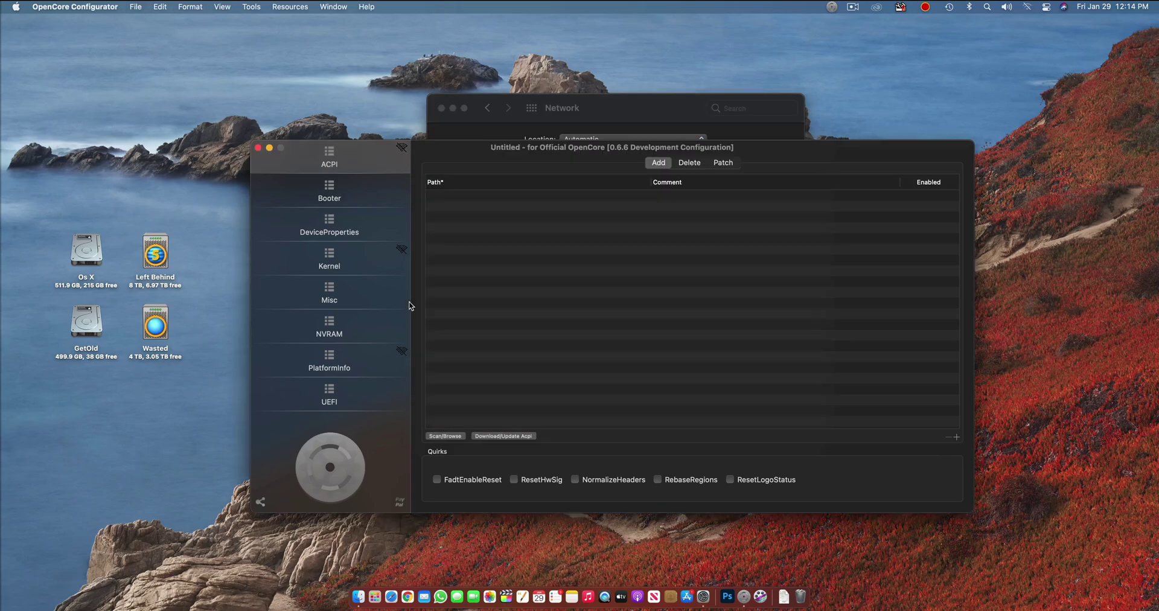
click(372, 294)
click(383, 271)
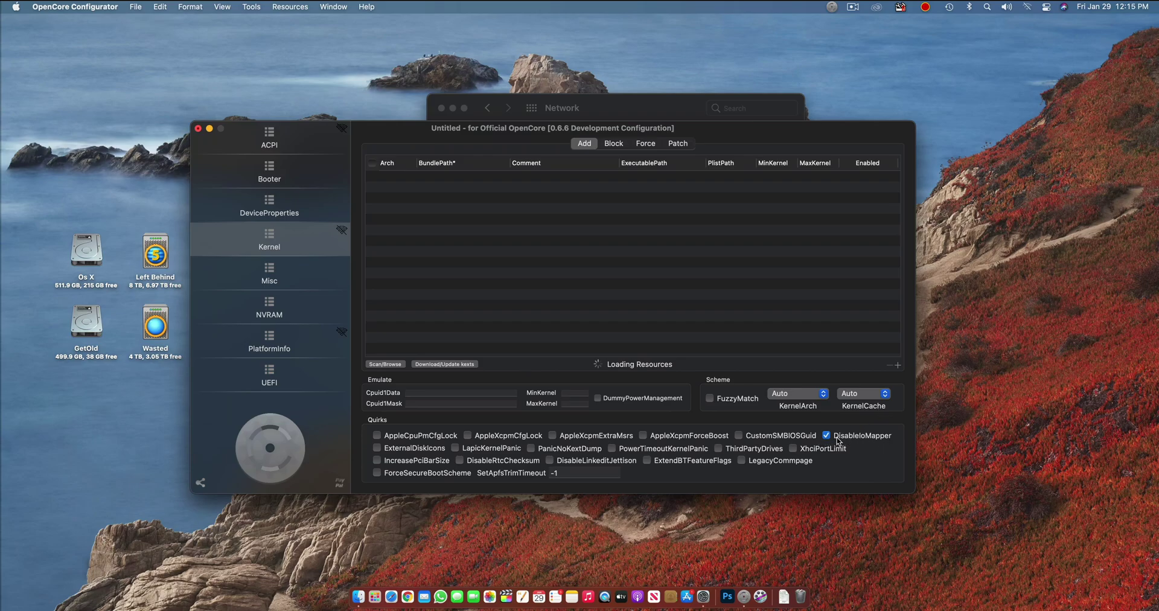
- Untick DisableIoMapper, check the Wi-Fi menu, and close the untitled configuration with Don't Save
click(857, 440)
click(1026, 6)
click(1015, 25)
click(1026, 6)
click(197, 128)
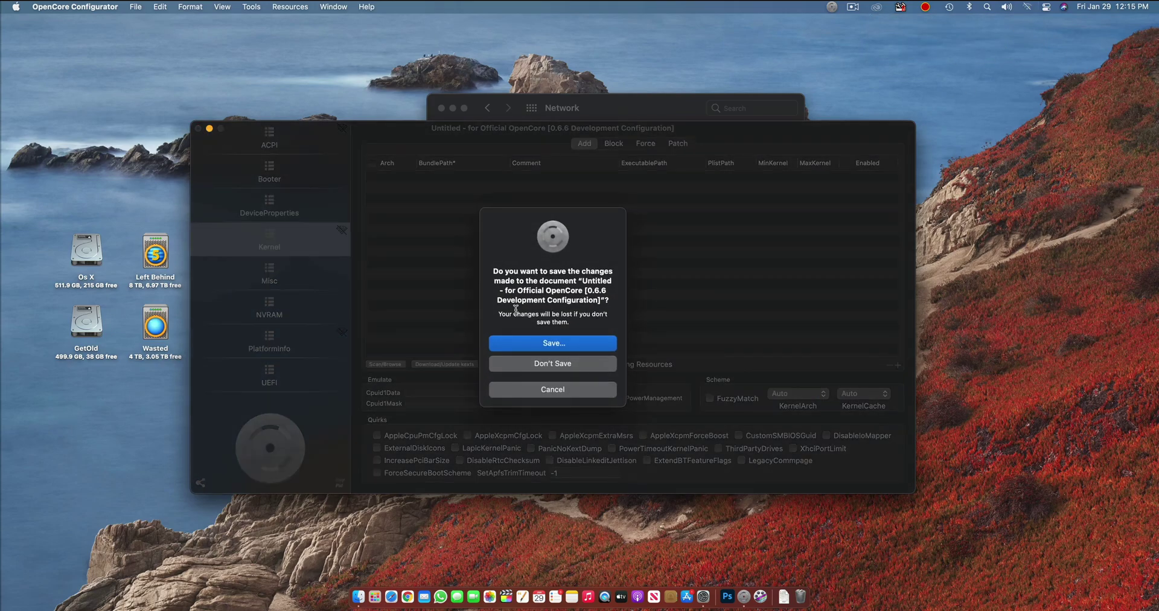
click(591, 364)
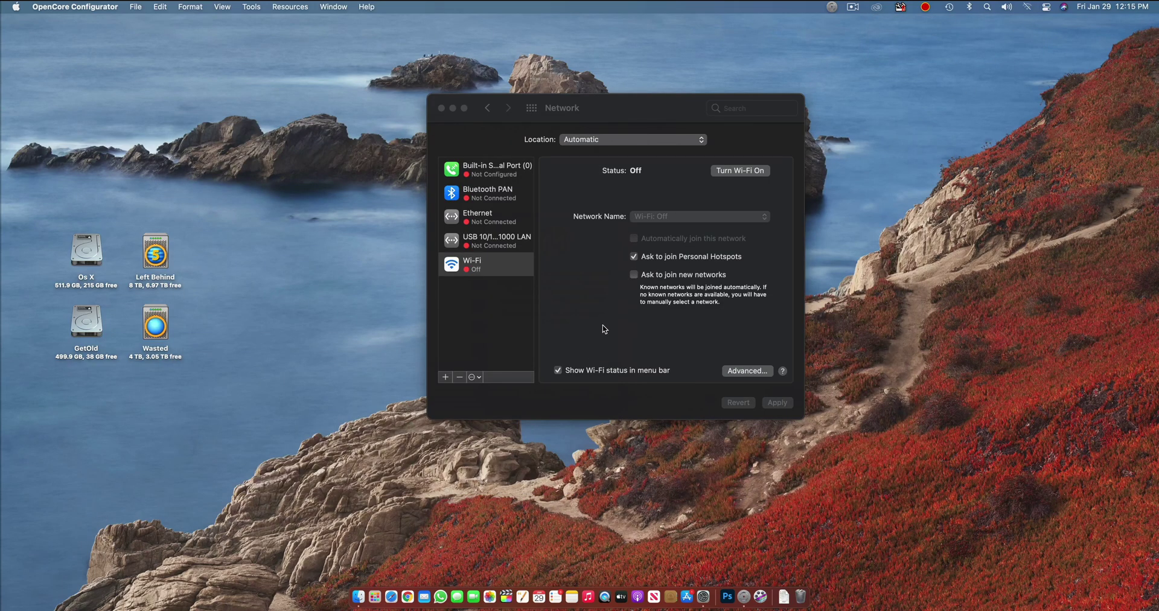